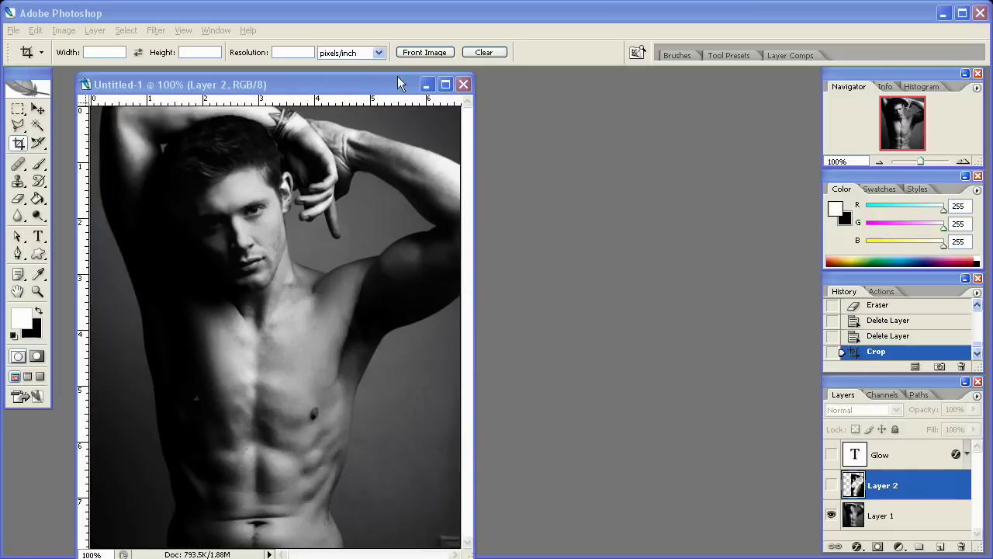
Step: Move the document window aside and delete the extra Layer 2 into the trash
{"action": "left_click_drag", "start_coordinate": [386, 77], "coordinate": [182, 105]}
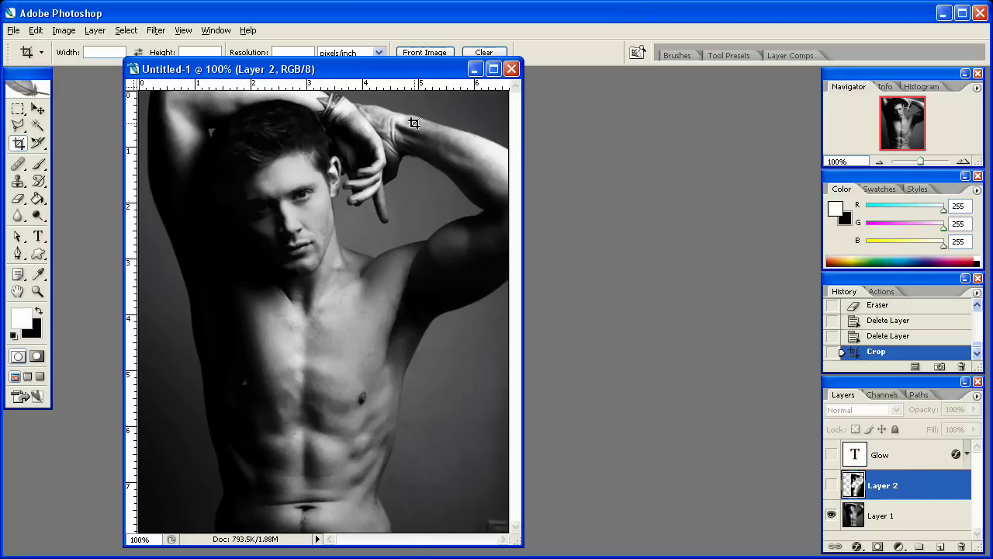
{"action": "left_click_drag", "start_coordinate": [900, 486], "coordinate": [961, 548]}
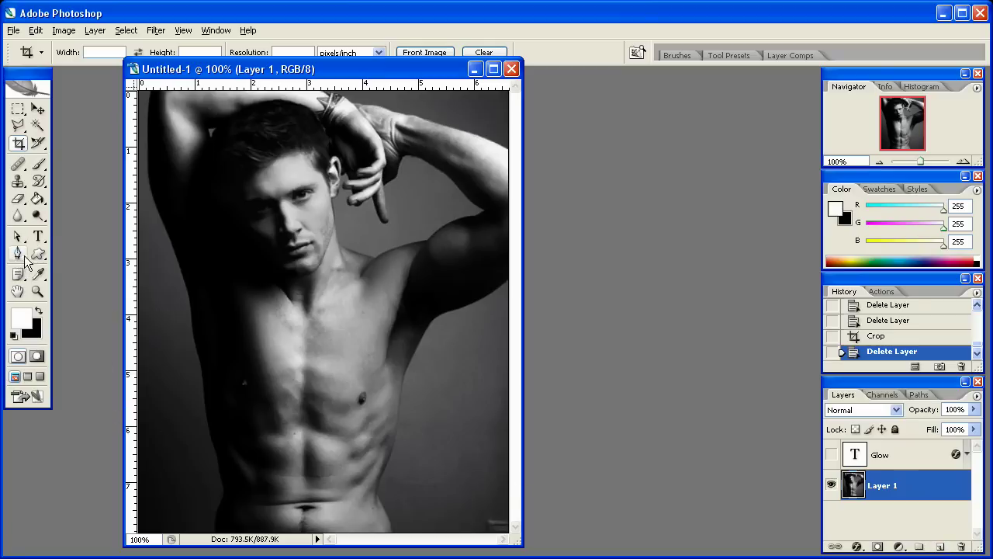
Step: Check that the Brush tool's master diameter is 10 px and its hardness is soft
{"action": "left_click", "coordinate": [39, 165]}
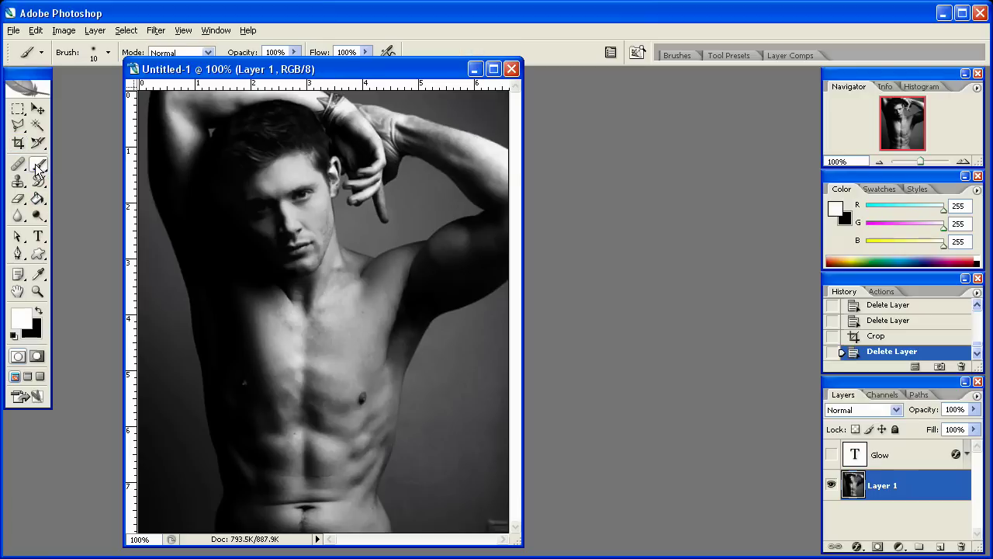
{"action": "right_click", "coordinate": [350, 258]}
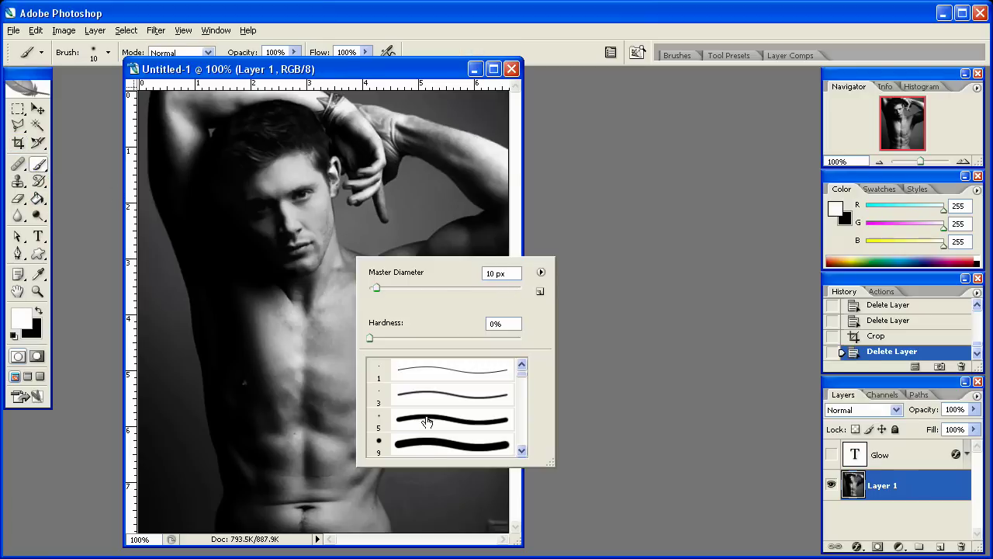
{"action": "scroll", "coordinate": [427, 421], "scroll_direction": "down", "scroll_amount": 5}
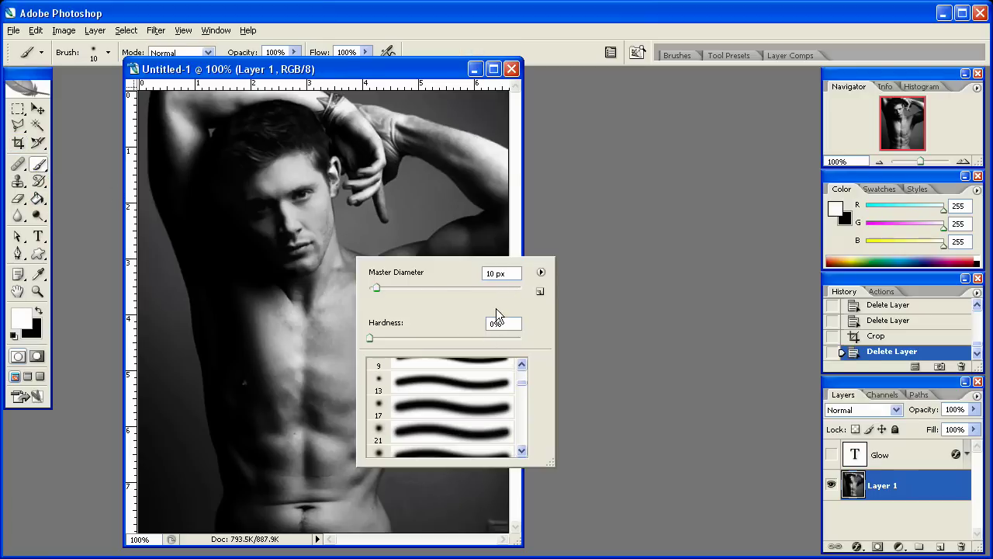
{"action": "mouse_move", "coordinate": [350, 71]}
{"action": "left_mouse_down"}
{"action": "mouse_move", "coordinate": [347, 101]}
{"action": "mouse_move", "coordinate": [353, 80]}
{"action": "left_mouse_up"}
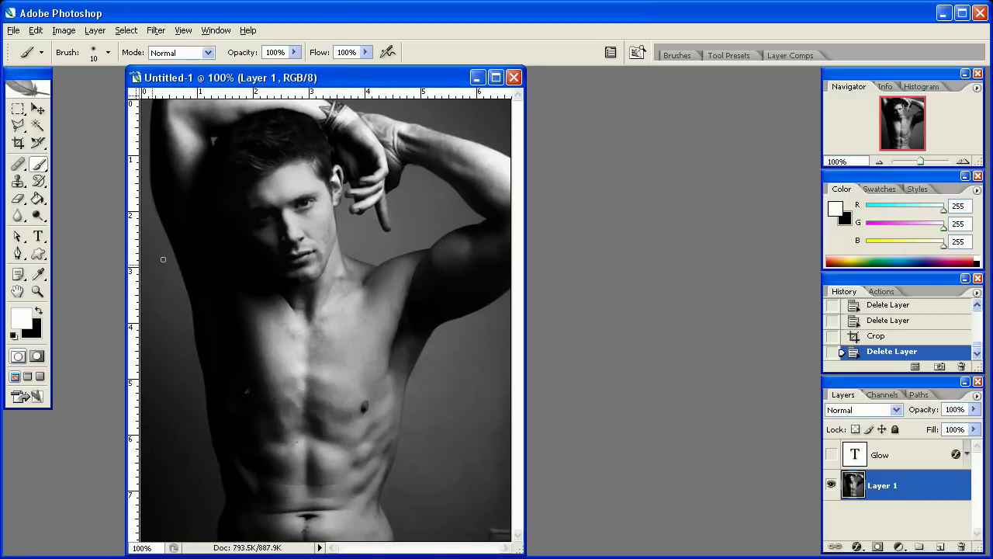
Step: Select the Pen tool and set it to draw work paths instead of shape layers
{"action": "left_click", "coordinate": [18, 255]}
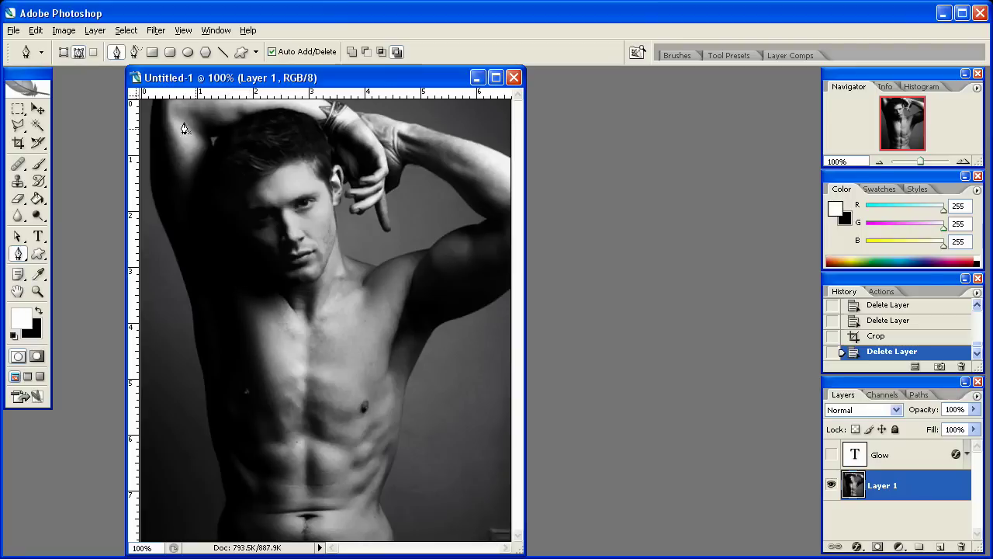
{"action": "left_click", "coordinate": [67, 54]}
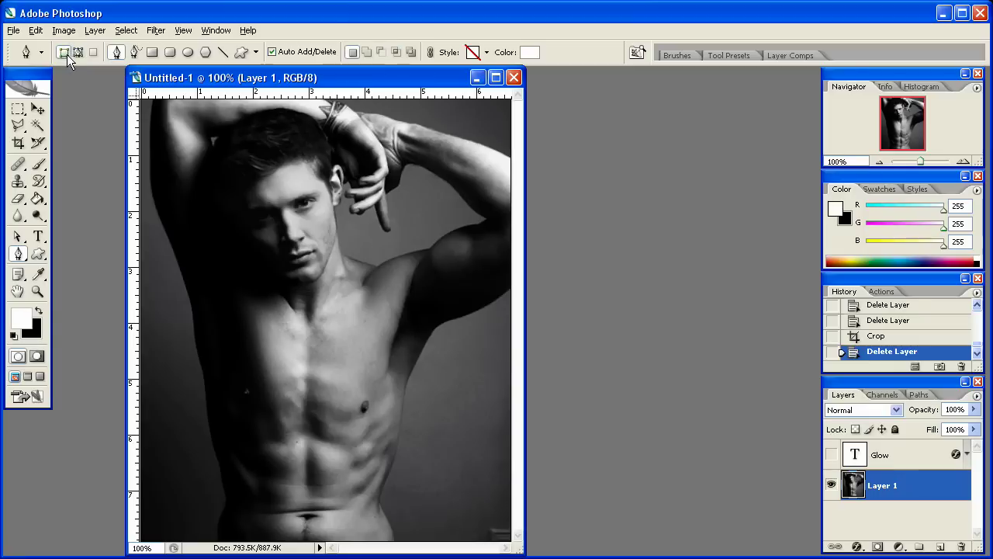
{"action": "left_click", "coordinate": [78, 54]}
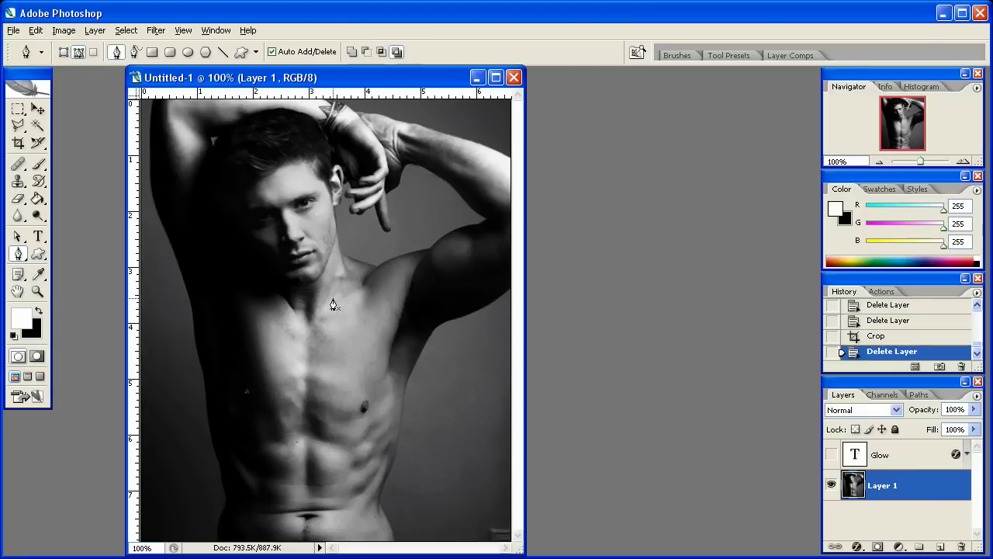
Step: Add a new layer above Layer 1 and name it 'Glow-Effect'
{"action": "left_click", "coordinate": [940, 546]}
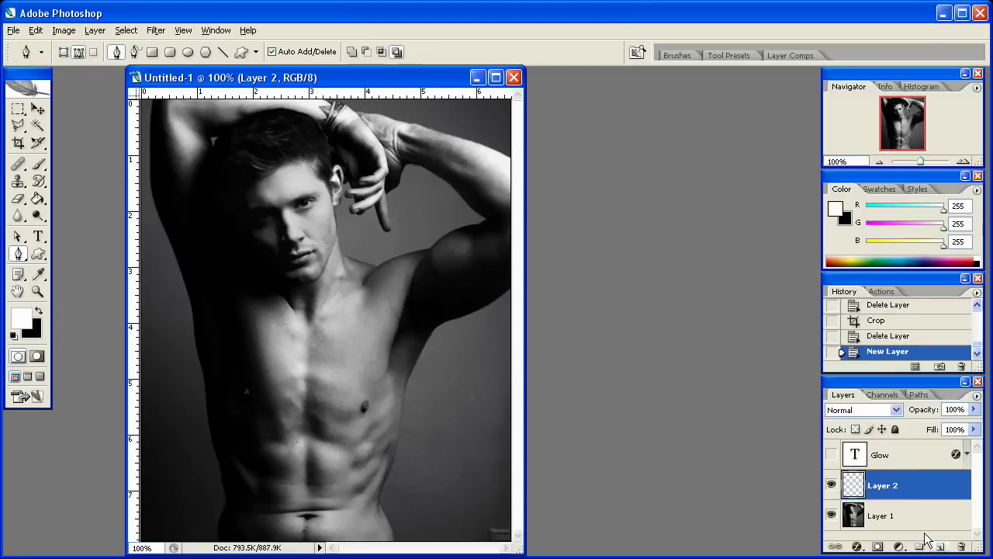
{"action": "double_click", "coordinate": [892, 485]}
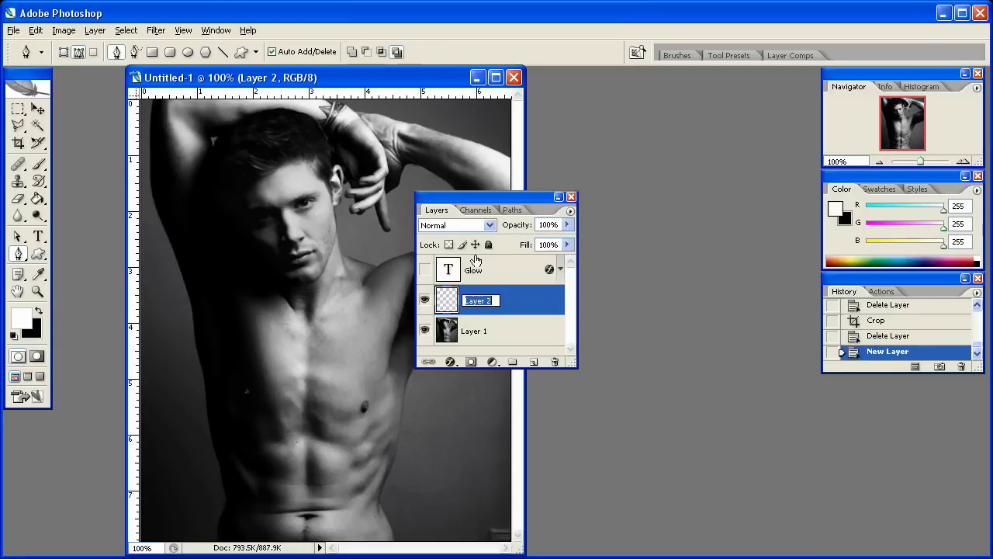
{"action": "type", "text": "Glow-Effect"}
{"action": "key", "text": "Return"}
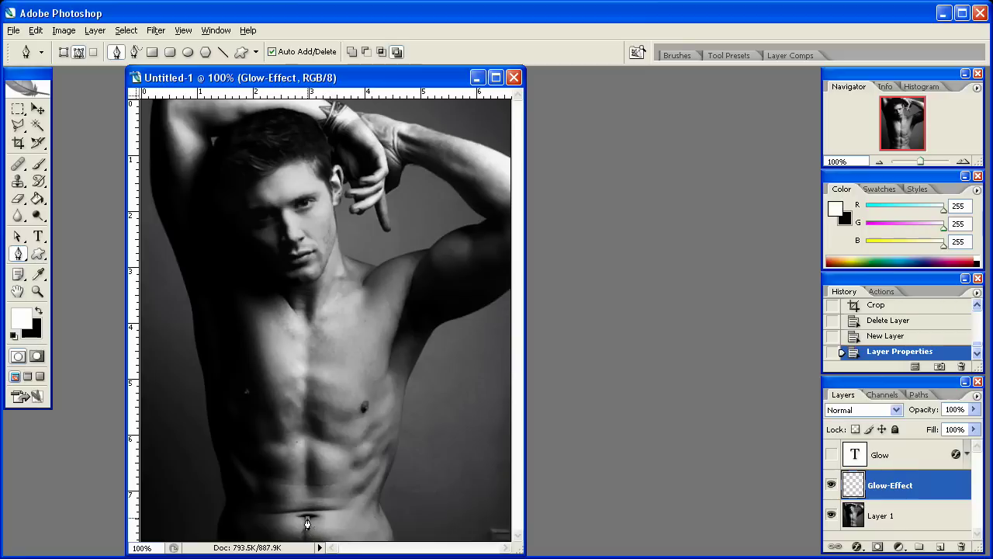
Step: Start the pen path at the navel and curve it across the stomach, chest and around the torso
{"action": "left_click", "coordinate": [308, 524]}
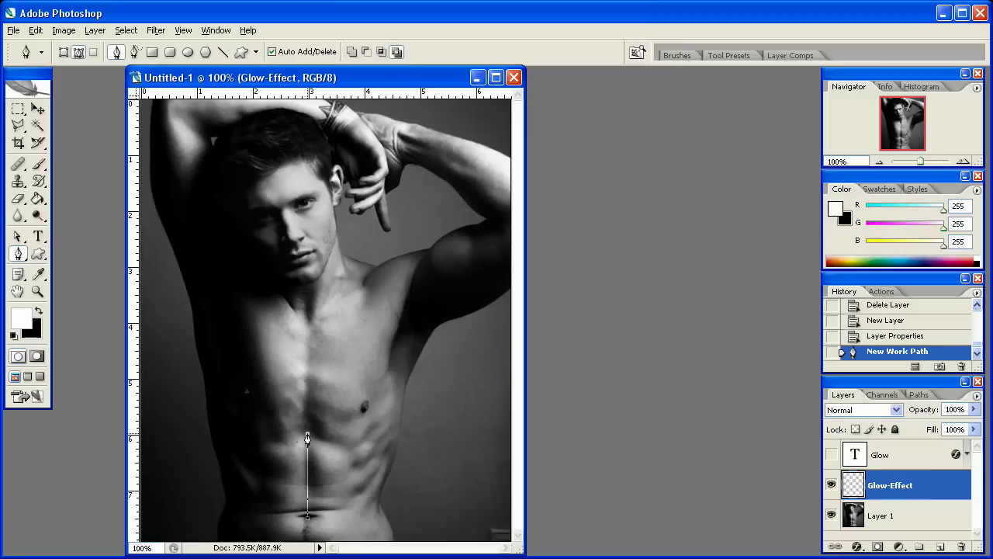
{"action": "left_click_drag", "start_coordinate": [307, 439], "coordinate": [31, 419]}
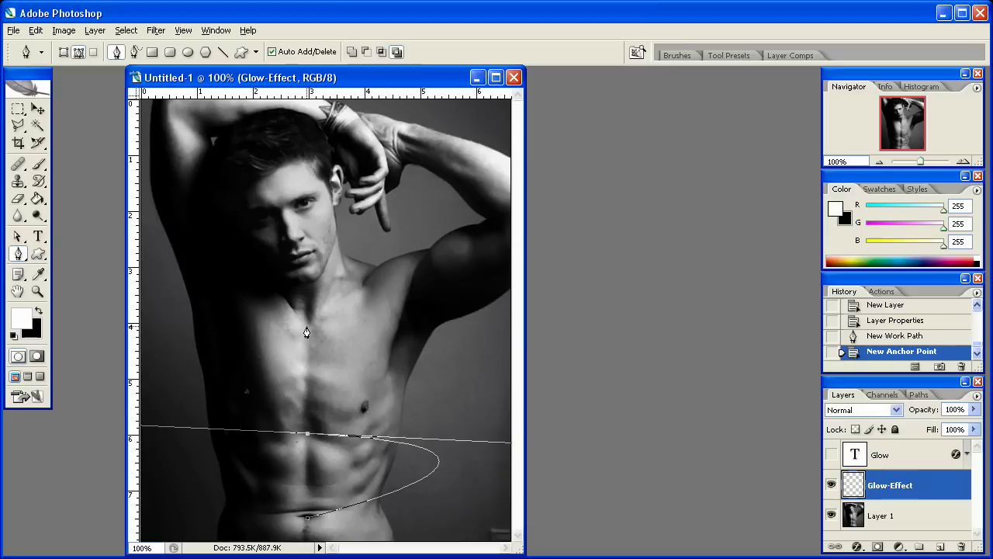
{"action": "left_click_drag", "start_coordinate": [308, 325], "coordinate": [337, 183]}
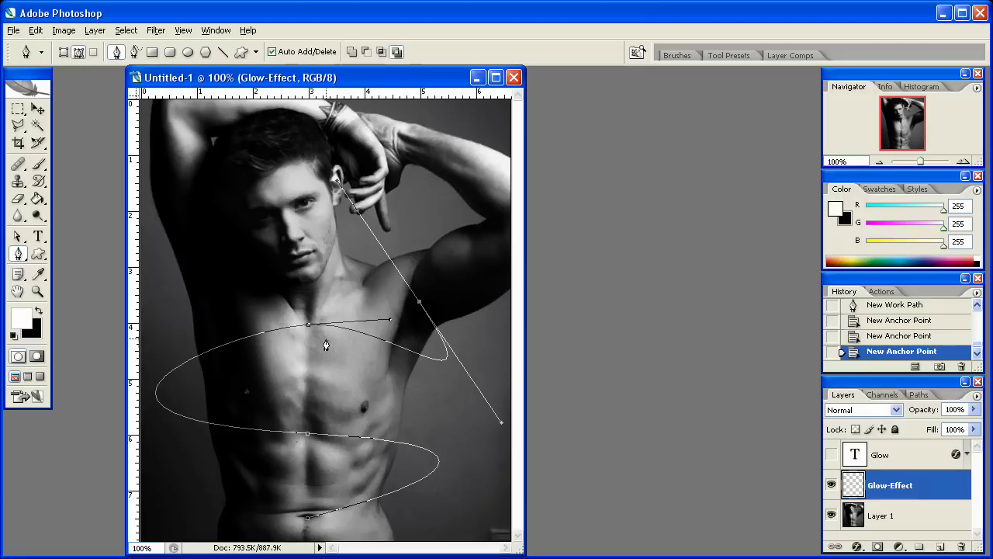
{"action": "left_click_drag", "start_coordinate": [454, 288], "coordinate": [473, 337]}
Step: Continue the path up the raised arm and forearm to its top point
{"action": "left_click_drag", "start_coordinate": [500, 242], "coordinate": [482, 143]}
{"action": "left_click_drag", "start_coordinate": [496, 181], "coordinate": [533, 158]}
{"action": "left_click", "coordinate": [501, 244], "text": "alt"}
{"action": "left_click_drag", "start_coordinate": [445, 148], "coordinate": [426, 211]}
{"action": "left_click_drag", "start_coordinate": [423, 141], "coordinate": [427, 97]}
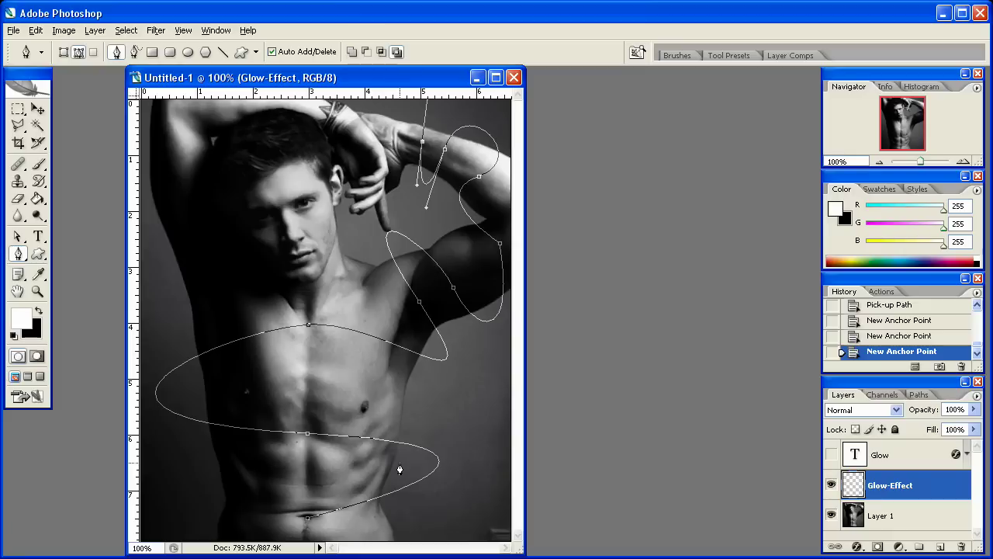
Step: Stroke the path onto Glow-Effect with the Brush tool and Simulate Pressure enabled
{"action": "right_click", "coordinate": [410, 341]}
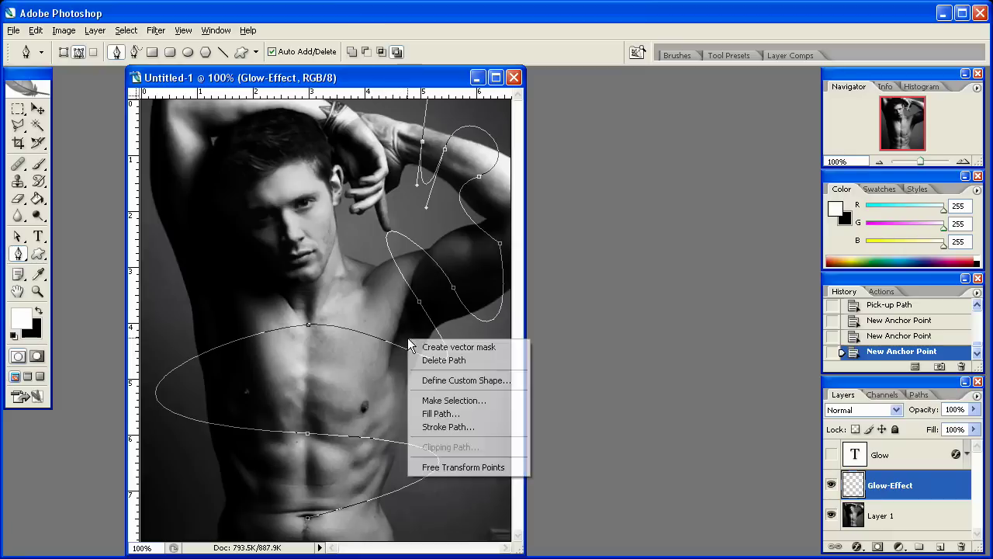
{"action": "left_click", "coordinate": [447, 427]}
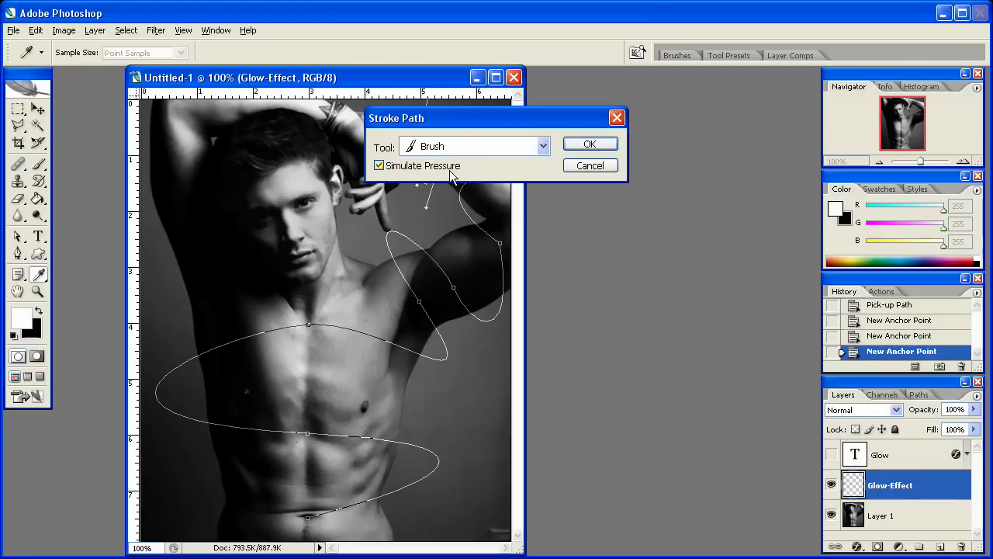
{"action": "left_click_drag", "start_coordinate": [461, 120], "coordinate": [497, 128]}
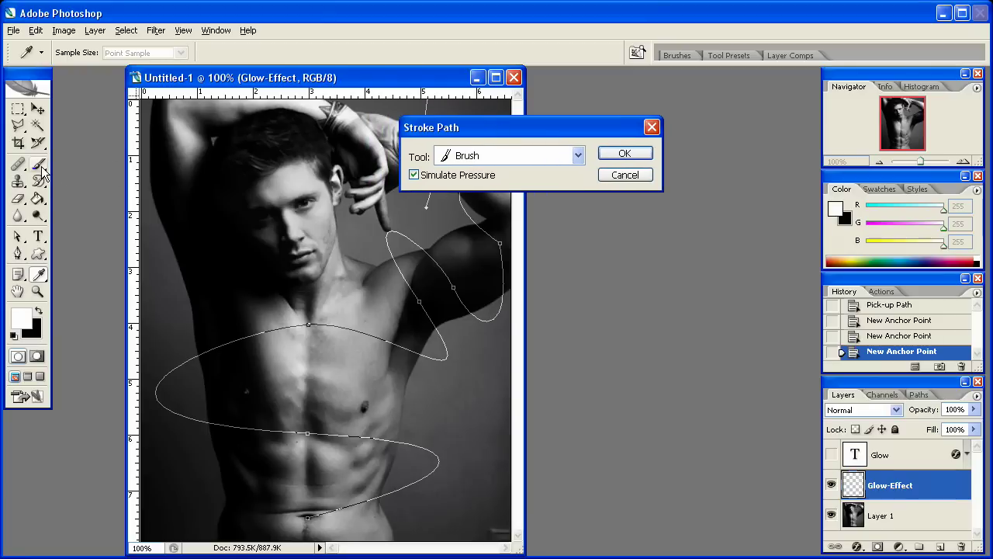
{"action": "left_click", "coordinate": [516, 158]}
{"action": "left_click", "coordinate": [477, 194]}
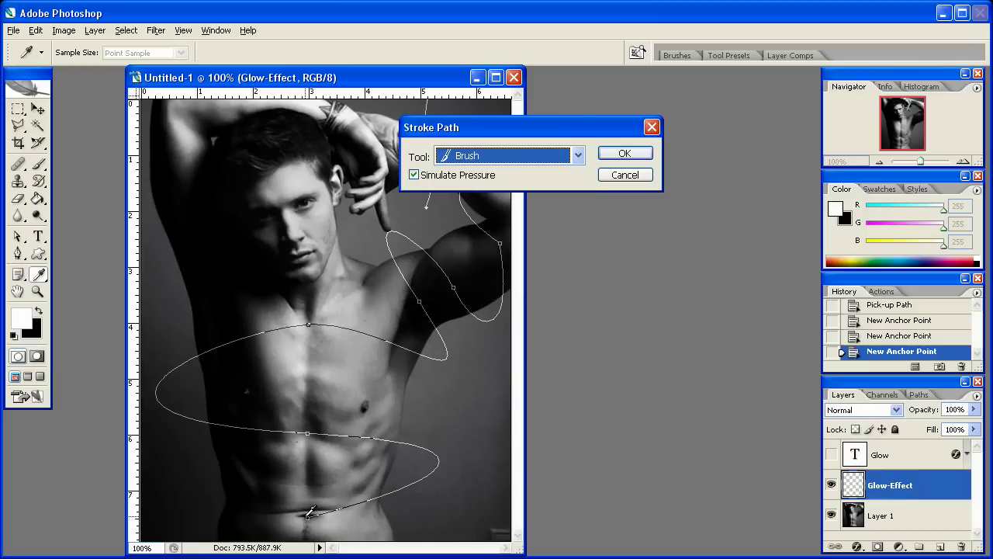
{"action": "left_click_drag", "start_coordinate": [440, 130], "coordinate": [516, 133]}
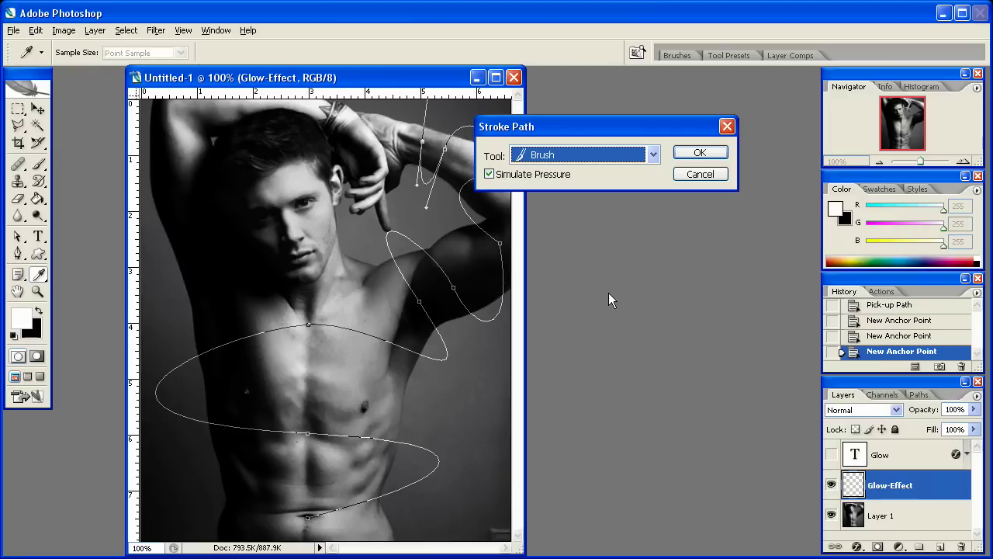
{"action": "left_click", "coordinate": [700, 154]}
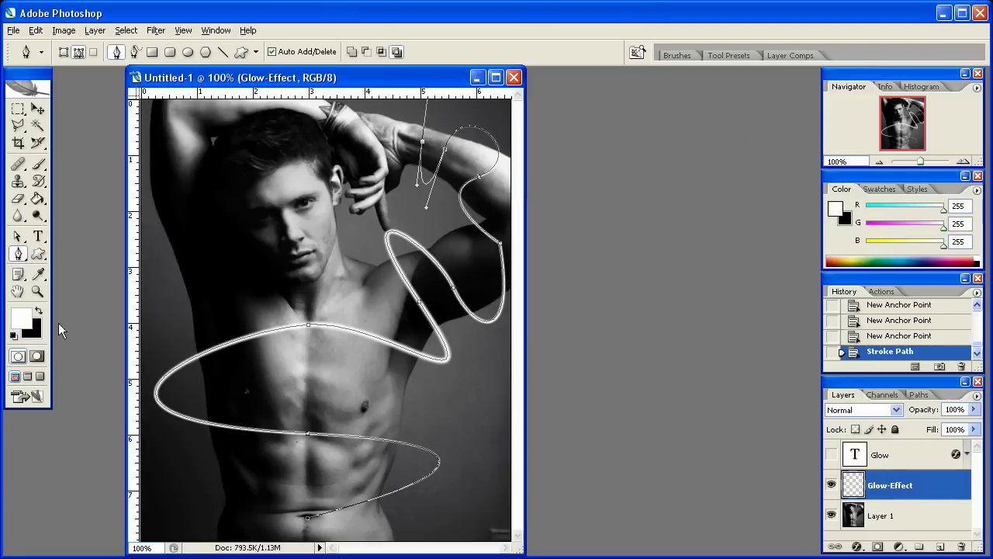
Step: Delete the work path, return to the Layers list, and select the Eraser tool
{"action": "left_click", "coordinate": [897, 394]}
{"action": "left_click", "coordinate": [920, 396]}
{"action": "right_click", "coordinate": [870, 419]}
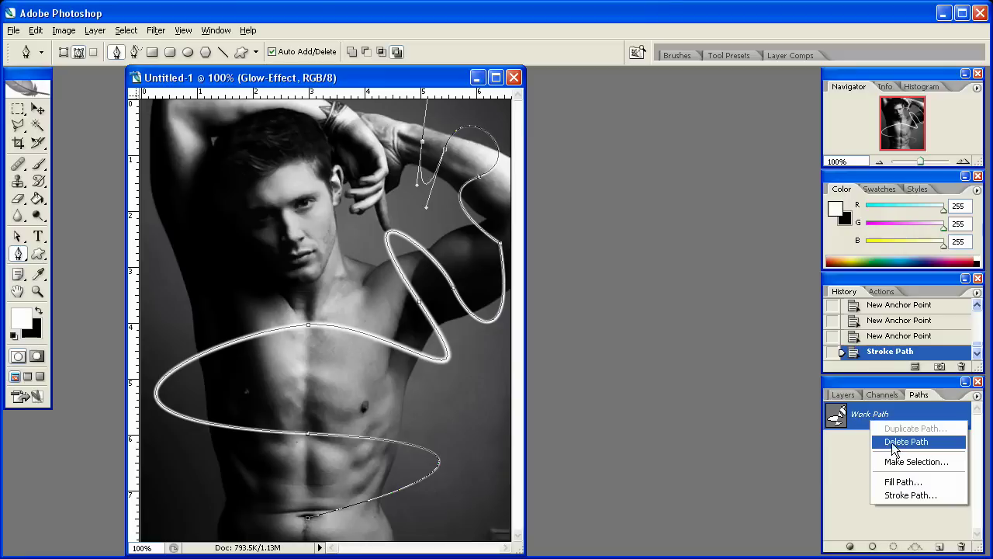
{"action": "left_click", "coordinate": [897, 444]}
{"action": "left_click", "coordinate": [844, 395]}
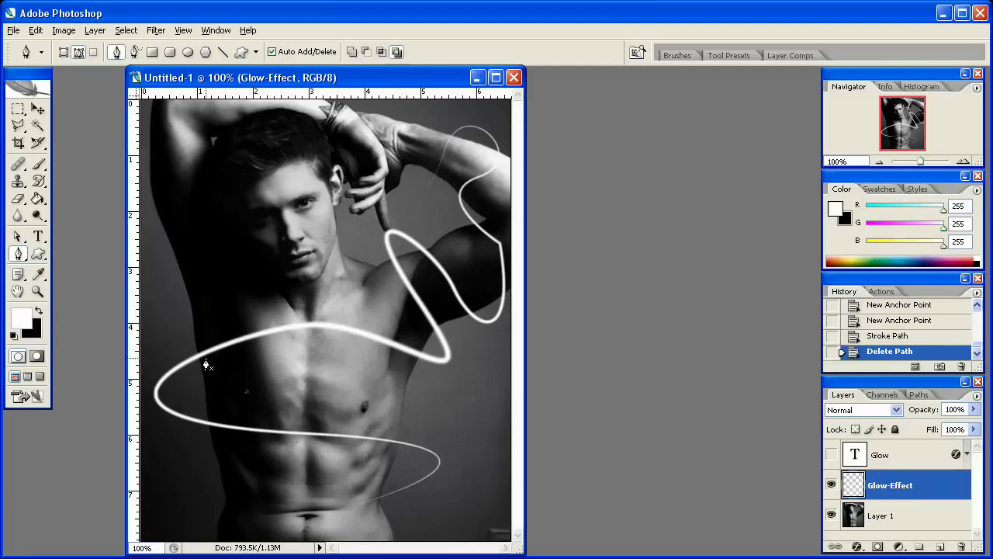
{"action": "key", "text": "e"}
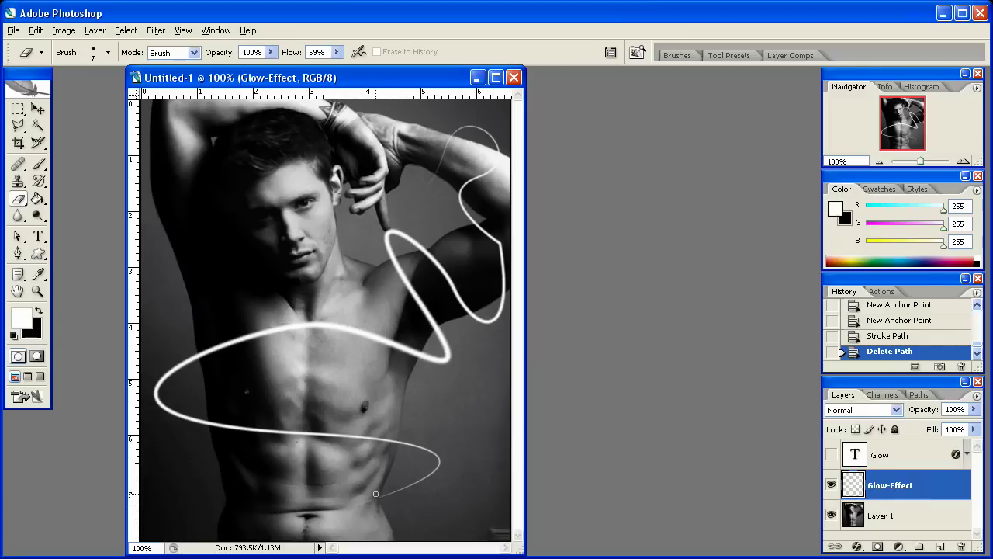
Step: Erase the stroke's lower end, shoulder crossing and sections behind the arm with a 14 px eraser
{"action": "left_click_drag", "start_coordinate": [359, 502], "coordinate": [387, 505]}
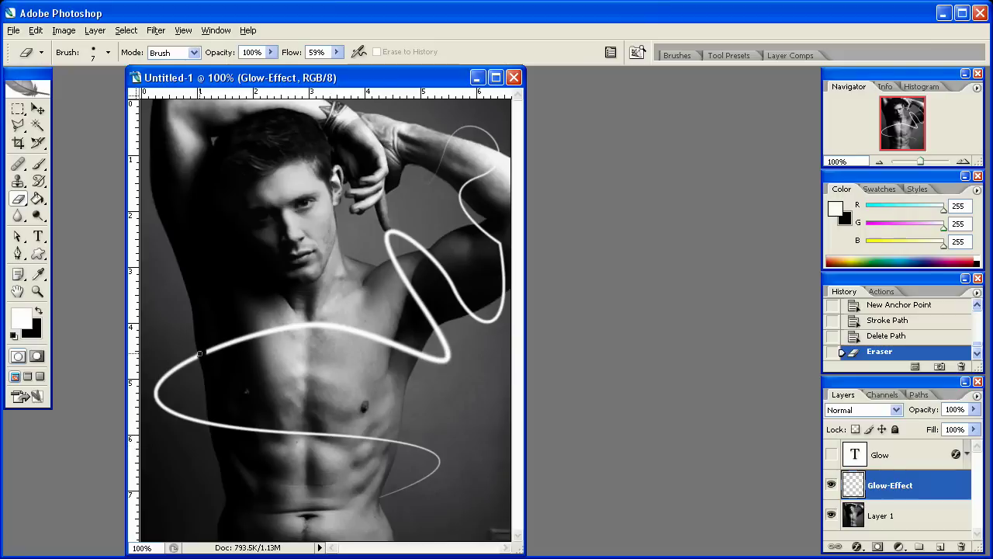
{"action": "mouse_move", "coordinate": [206, 353]}
{"action": "left_mouse_down"}
{"action": "mouse_move", "coordinate": [236, 341]}
{"action": "mouse_move", "coordinate": [256, 376]}
{"action": "mouse_move", "coordinate": [231, 344]}
{"action": "mouse_move", "coordinate": [282, 327]}
{"action": "mouse_move", "coordinate": [355, 329]}
{"action": "mouse_move", "coordinate": [411, 342]}
{"action": "mouse_move", "coordinate": [404, 349]}
{"action": "mouse_move", "coordinate": [417, 344]}
{"action": "mouse_move", "coordinate": [410, 356]}
{"action": "mouse_move", "coordinate": [416, 342]}
{"action": "mouse_move", "coordinate": [406, 357]}
{"action": "left_mouse_up"}
{"action": "right_click", "coordinate": [250, 364]}
{"action": "key", "text": "Return"}
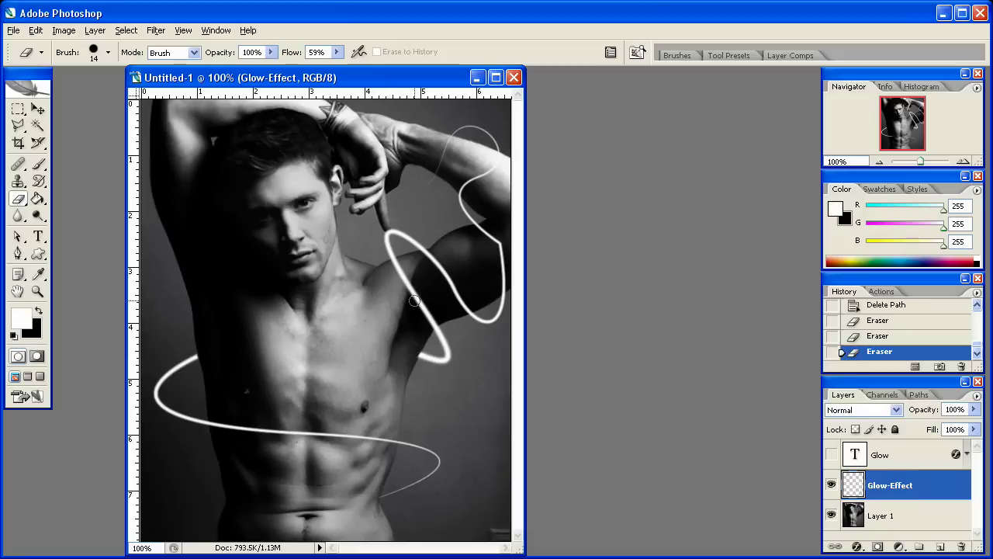
{"action": "mouse_move", "coordinate": [471, 305]}
{"action": "left_mouse_down"}
{"action": "mouse_move", "coordinate": [453, 289]}
{"action": "mouse_move", "coordinate": [460, 277]}
{"action": "mouse_move", "coordinate": [423, 255]}
{"action": "mouse_move", "coordinate": [436, 256]}
{"action": "left_mouse_up"}
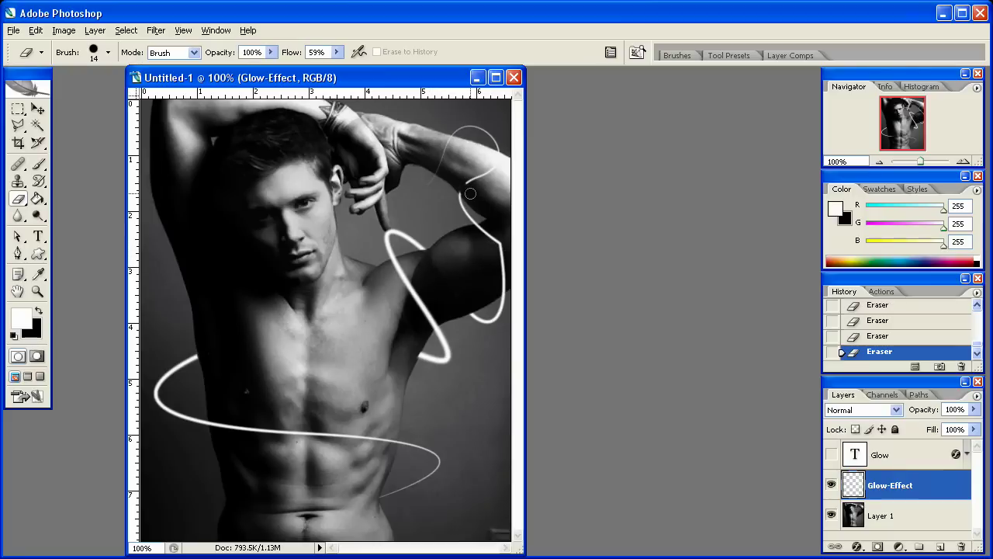
{"action": "left_click_drag", "start_coordinate": [461, 187], "coordinate": [501, 170]}
Step: Give the Glow-Effect layer a white Color Overlay
{"action": "double_click", "coordinate": [944, 491]}
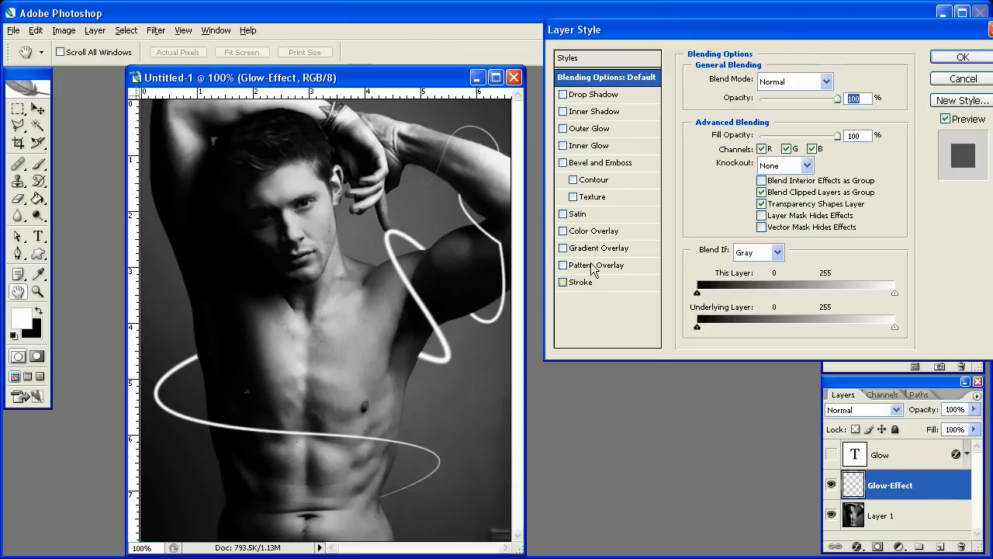
{"action": "left_click", "coordinate": [600, 230]}
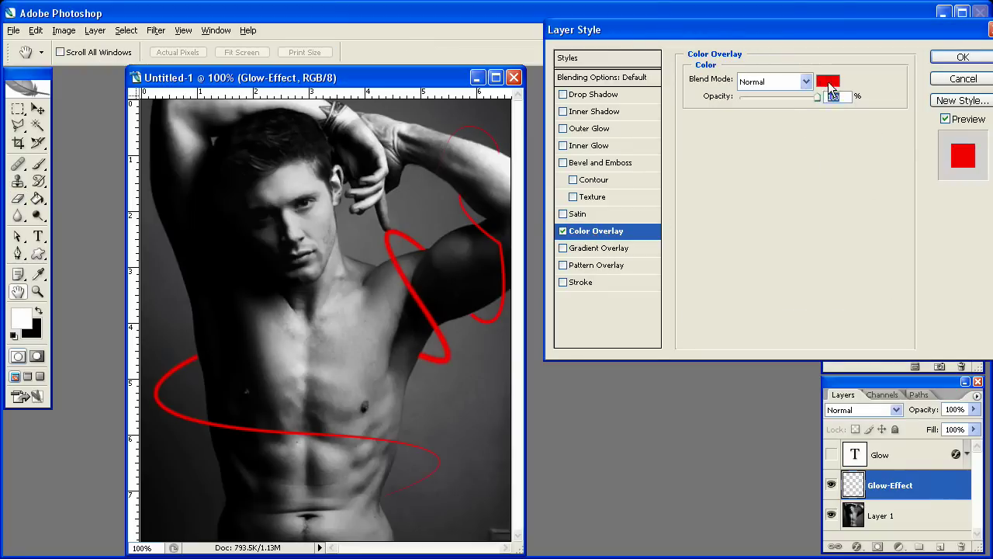
{"action": "left_click", "coordinate": [828, 81]}
{"action": "left_click_drag", "start_coordinate": [690, 215], "coordinate": [579, 30]}
{"action": "left_click", "coordinate": [980, 50]}
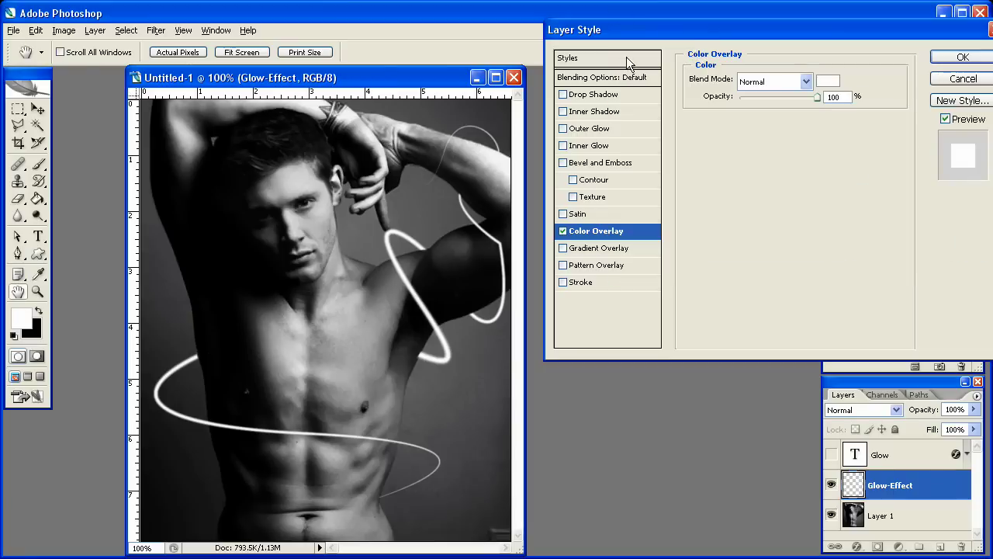
Step: Add a drop shadow with 10 px distance and a slightly larger size
{"action": "left_click", "coordinate": [587, 95]}
{"action": "left_click", "coordinate": [844, 146]}
{"action": "key", "text": "Up"}
{"action": "key", "text": "Up"}
{"action": "key", "text": "Up"}
{"action": "key", "text": "Up"}
{"action": "key", "text": "Up"}
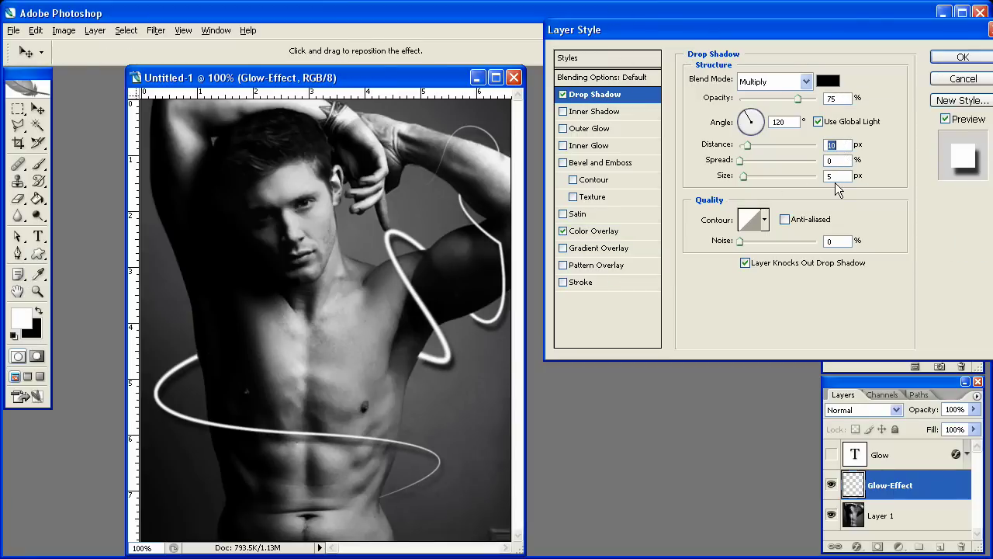
{"action": "left_click", "coordinate": [837, 177]}
{"action": "key", "text": "Up"}
{"action": "key", "text": "Up"}
{"action": "key", "text": "Up"}
{"action": "key", "text": "Up"}
{"action": "key", "text": "Up"}
{"action": "key", "text": "Up"}
{"action": "key", "text": "Up"}
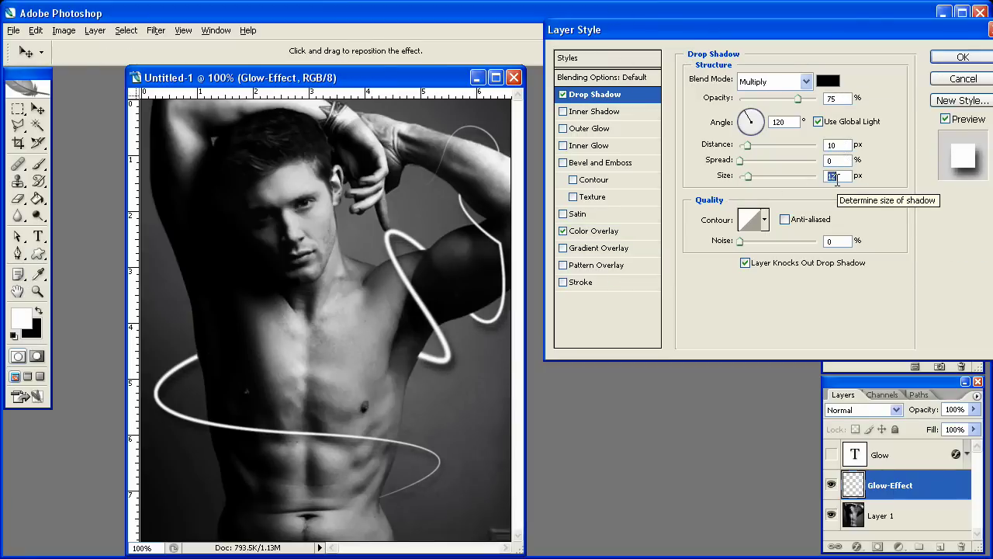
{"action": "key", "text": "Up"}
{"action": "key", "text": "Up"}
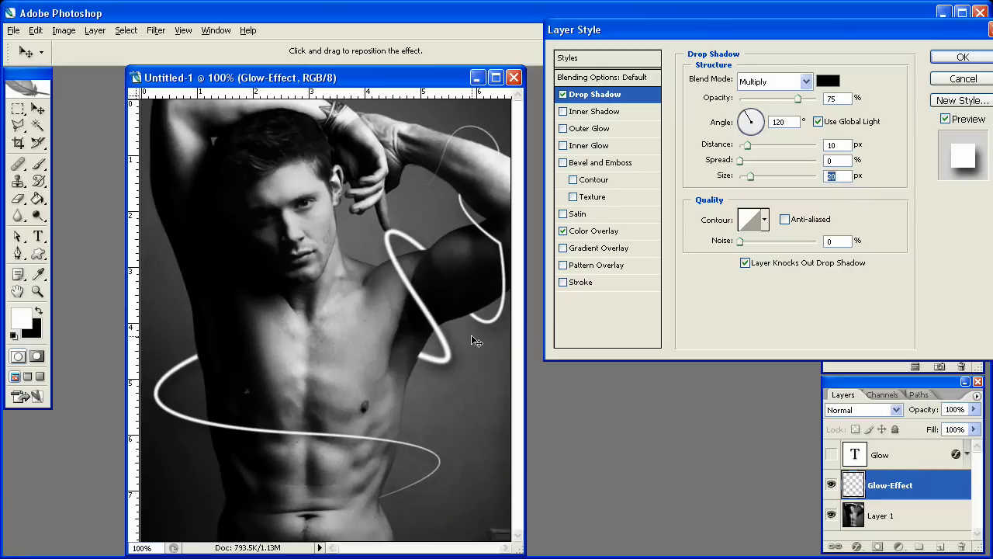
Step: Enable Outer Glow and set its colour to a bright green (#30ff00)
{"action": "left_click", "coordinate": [597, 129]}
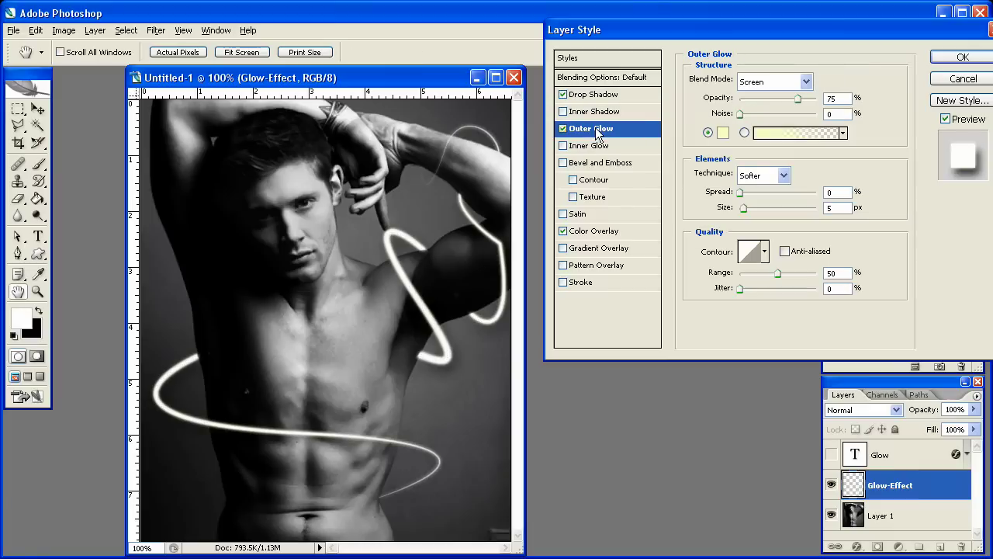
{"action": "left_click", "coordinate": [723, 133]}
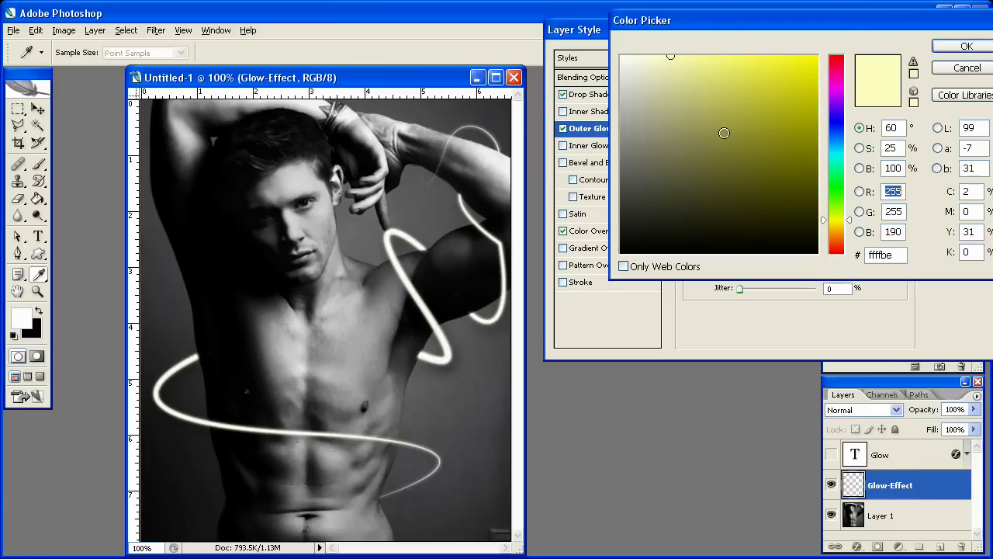
{"action": "left_click", "coordinate": [833, 189]}
{"action": "left_click_drag", "start_coordinate": [833, 189], "coordinate": [834, 191]}
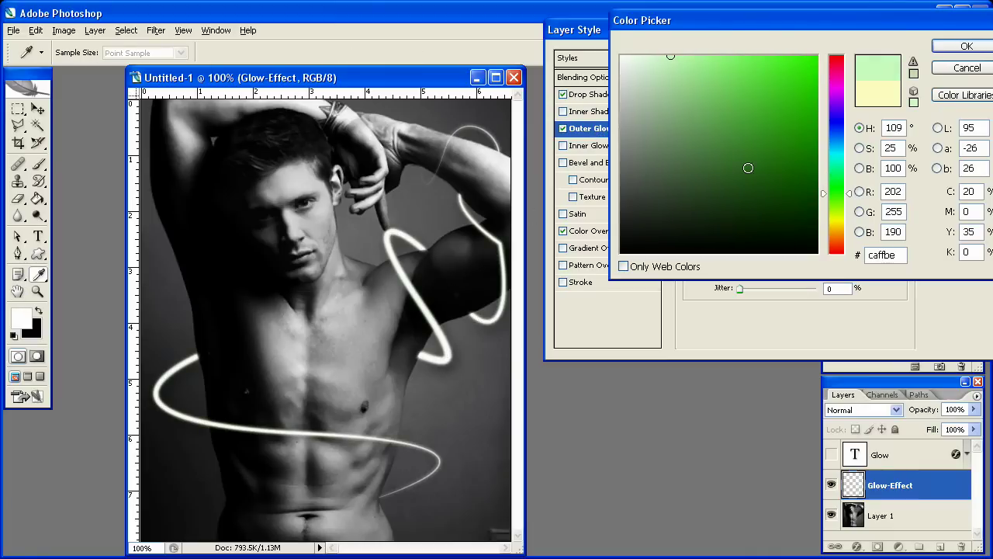
{"action": "left_click_drag", "start_coordinate": [747, 167], "coordinate": [817, 56]}
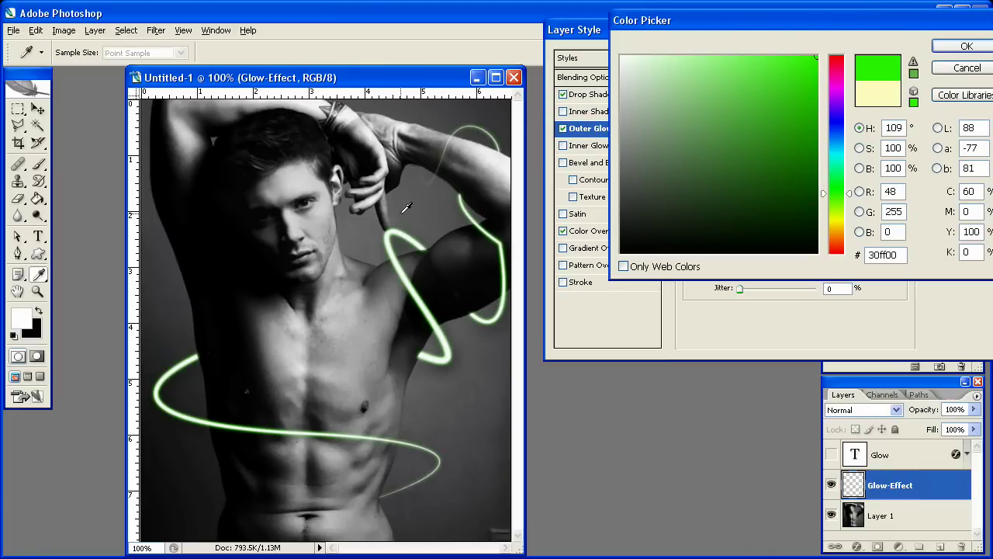
{"action": "left_click", "coordinate": [963, 46]}
Step: Set the outer glow to 16 px size, 3% spread, with the Softer technique
{"action": "double_click", "coordinate": [834, 208]}
{"action": "type", "text": "512"}
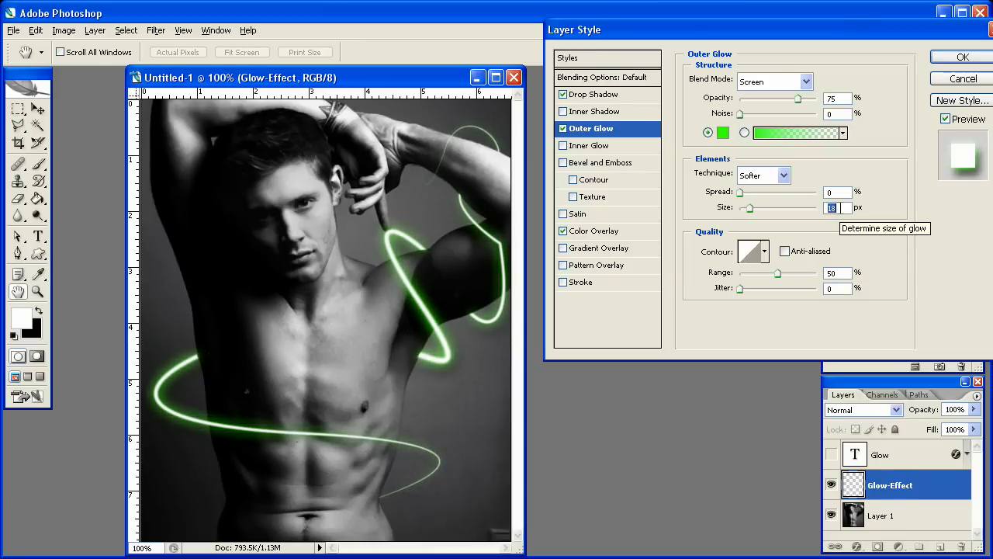
{"action": "left_click", "coordinate": [849, 191]}
{"action": "key", "text": "Up"}
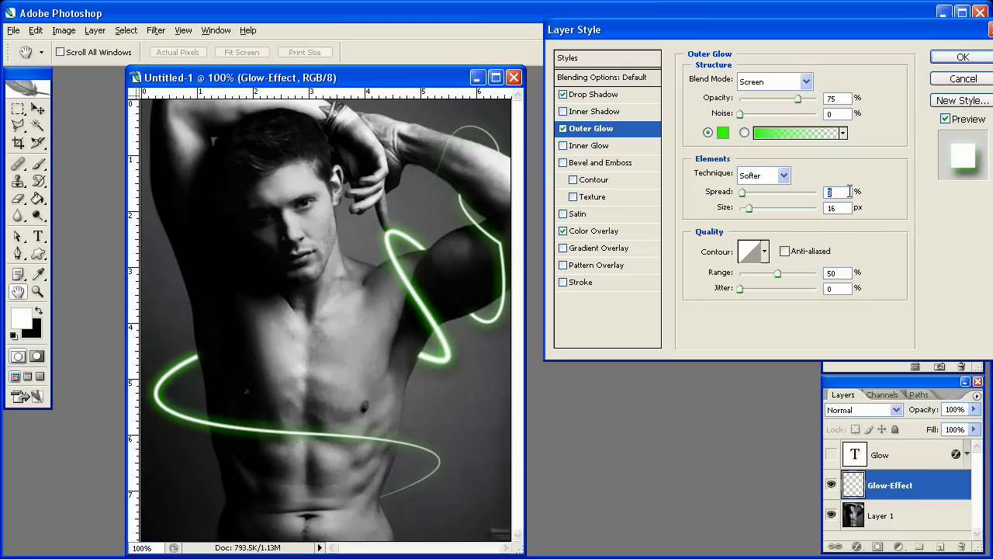
{"action": "left_click", "coordinate": [765, 175]}
{"action": "left_click", "coordinate": [757, 191]}
Step: Apply the layer style and delete the old Glow text layer
{"action": "left_click", "coordinate": [963, 57]}
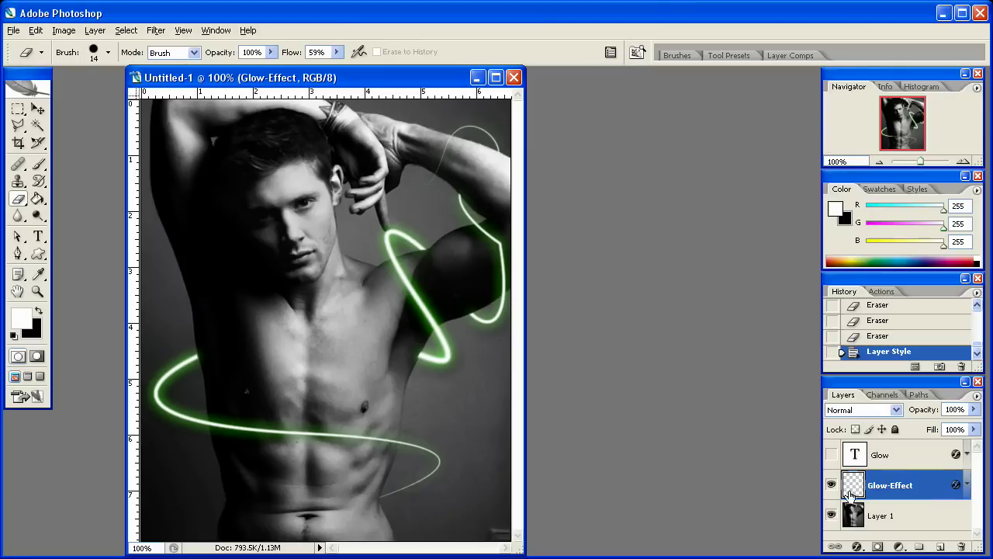
{"action": "left_click", "coordinate": [831, 455]}
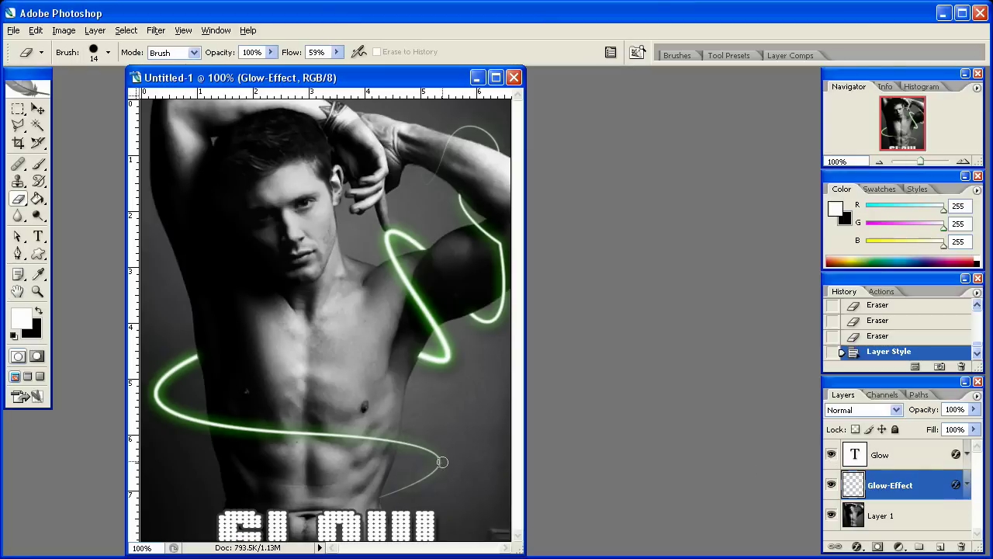
{"action": "key", "text": "v"}
{"action": "left_click", "coordinate": [870, 457]}
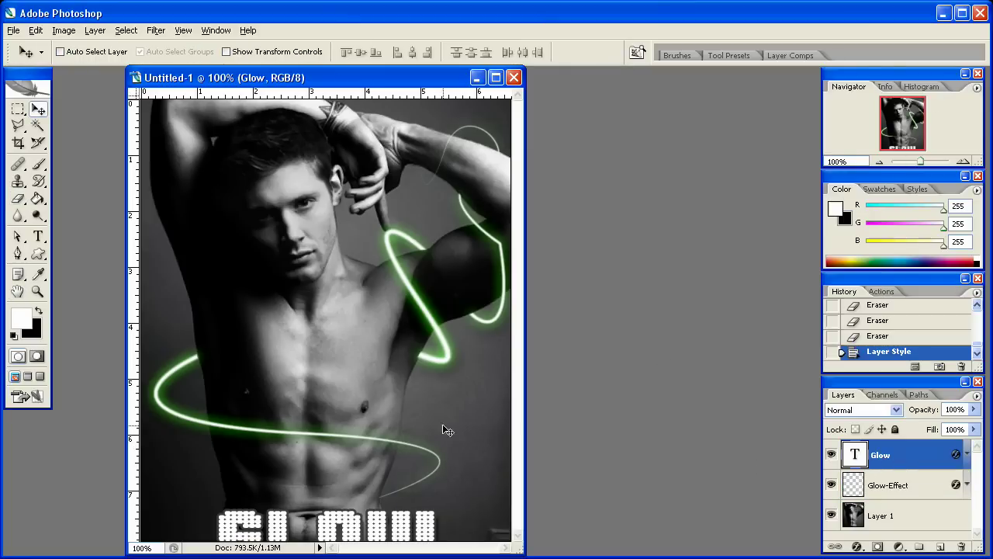
{"action": "left_click_drag", "start_coordinate": [433, 430], "coordinate": [430, 385]}
{"action": "key", "text": "ctrl+z"}
{"action": "left_click", "coordinate": [962, 546]}
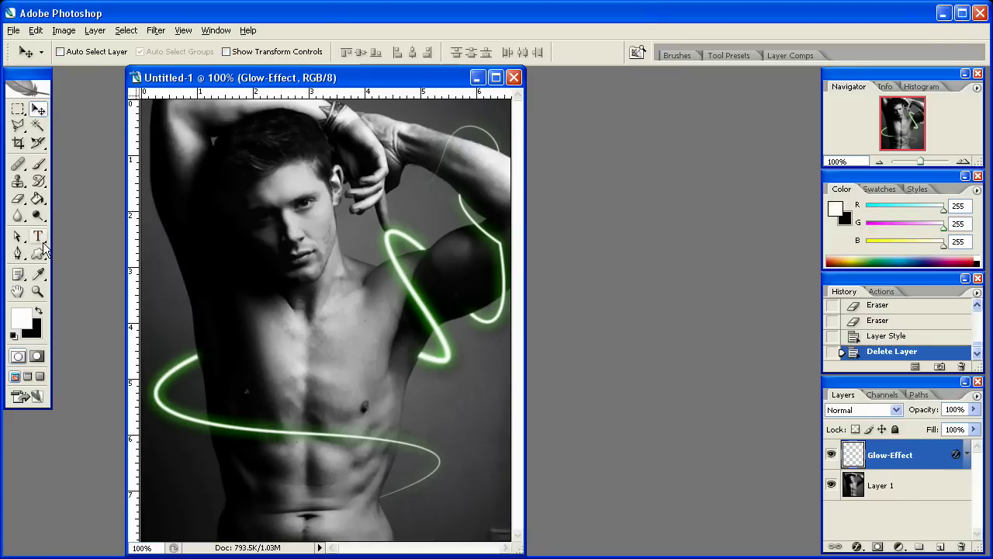
Step: Type 'GLOW' as new text and move it to the bottom-left corner
{"action": "left_click", "coordinate": [38, 237]}
{"action": "left_click", "coordinate": [175, 497]}
{"action": "type", "text": "GLOW"}
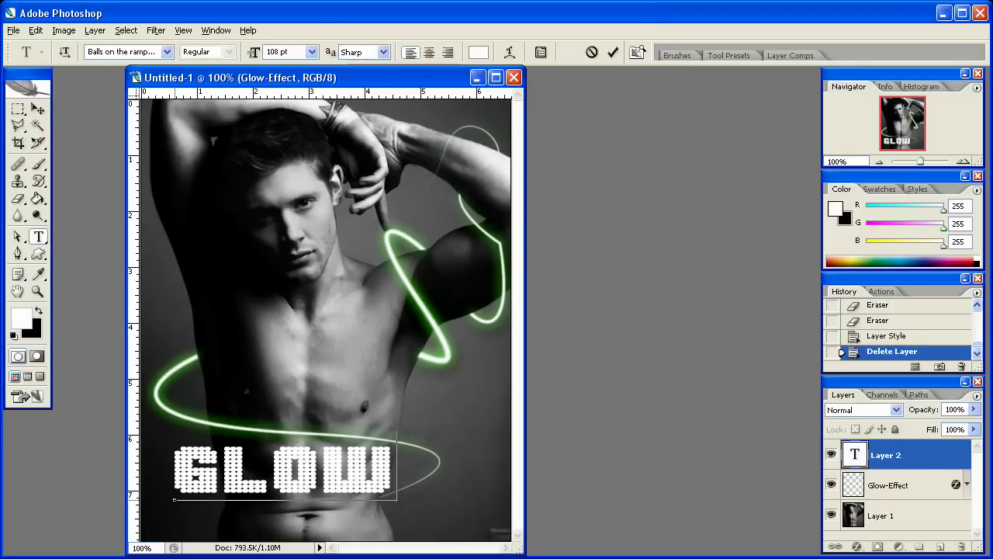
{"action": "left_click", "coordinate": [38, 109]}
{"action": "left_click_drag", "start_coordinate": [257, 249], "coordinate": [231, 295]}
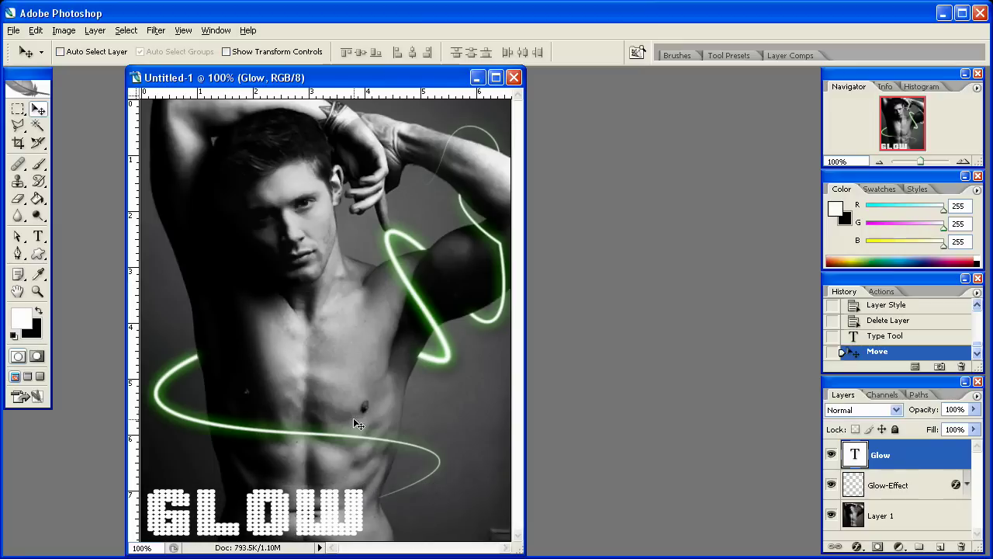